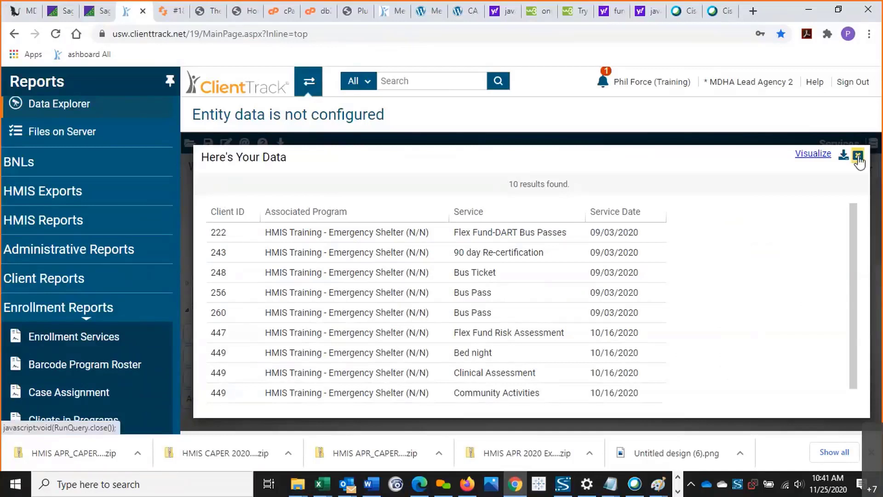
# Step: Close the results preview and create a new Data Explorer question named 'Enrollments'
pyautogui.click(858, 157)
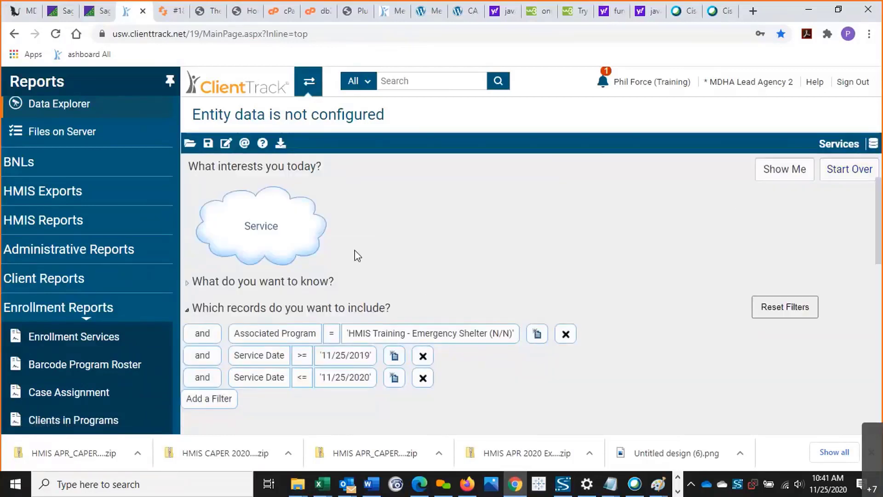
pyautogui.scroll(1, 138, 110)
pyautogui.click(138, 111)
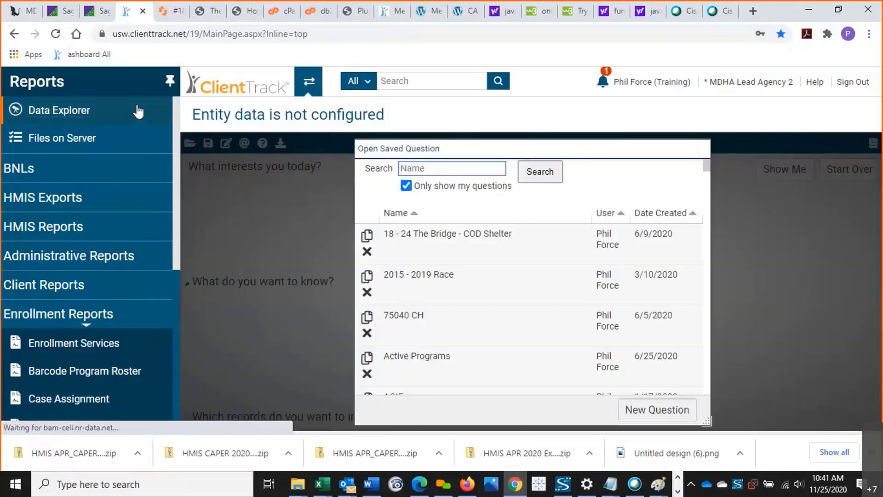
pyautogui.click(655, 407)
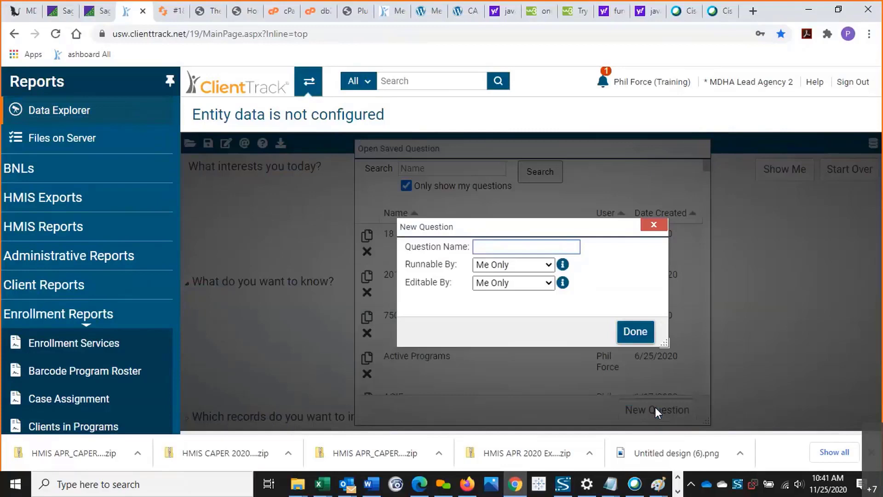
pyautogui.write('Enrollments')
pyautogui.click(634, 332)
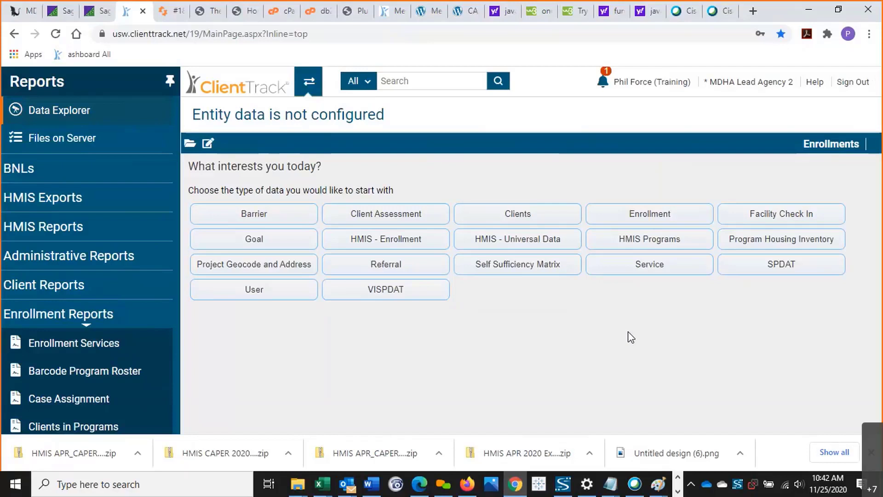
# Step: Base the question on Enrollment, adding Client ID, Program, Enroll Date and Exit Date as columns
pyautogui.click(634, 217)
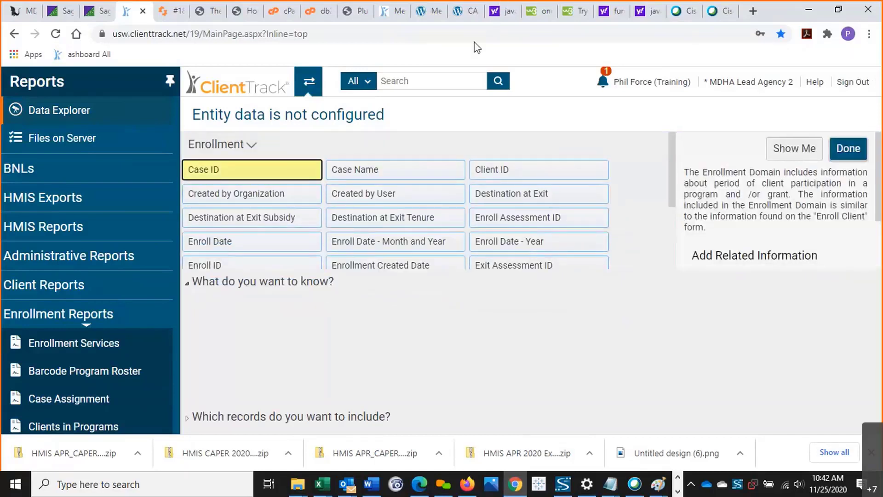
pyautogui.moveTo(501, 173); pyautogui.dragTo(236, 313)
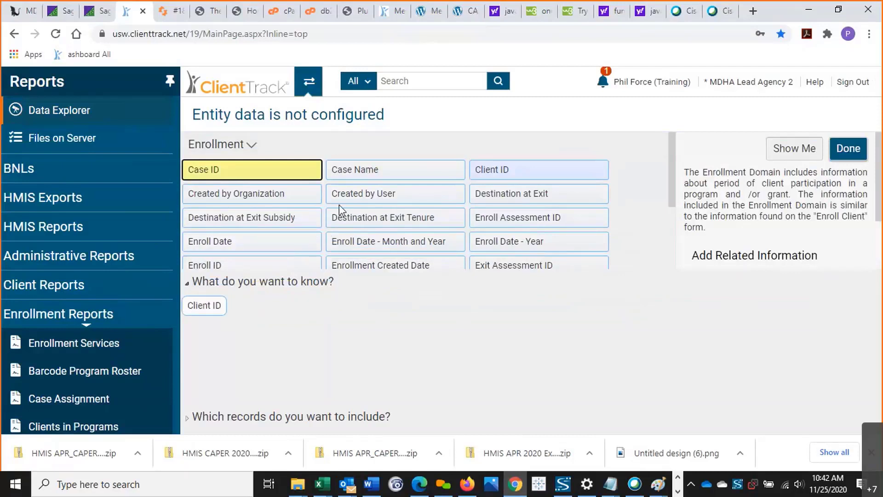
pyautogui.scroll(-3, 338, 205)
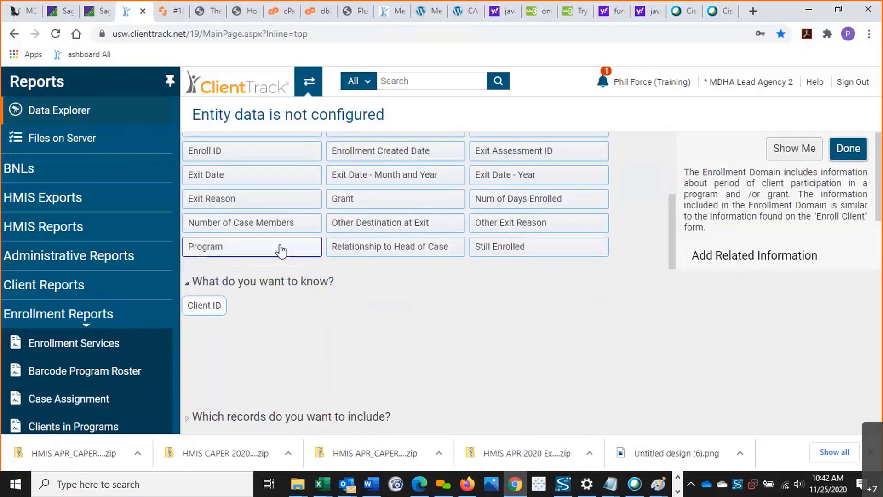
pyautogui.moveTo(280, 249); pyautogui.dragTo(223, 306)
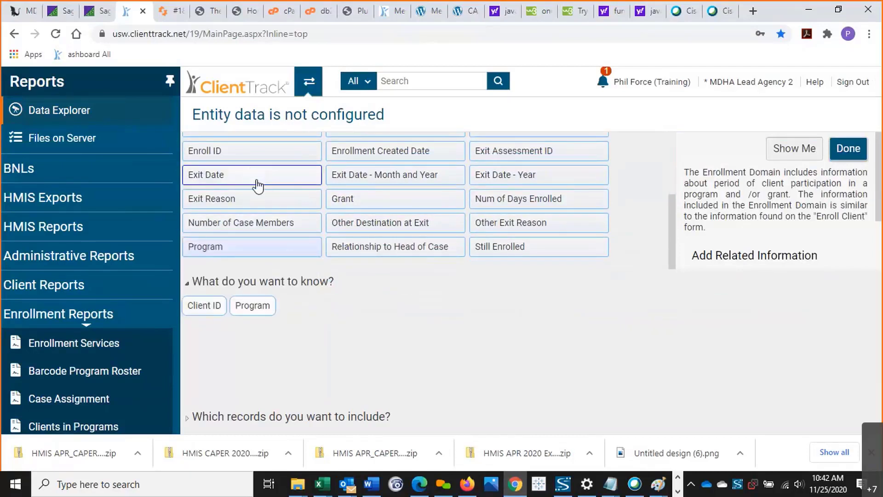
pyautogui.scroll(2, 258, 184)
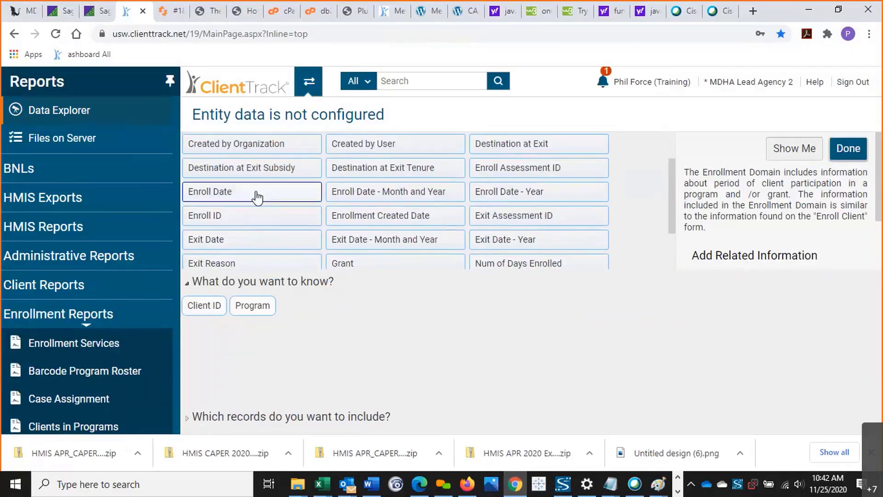
pyautogui.moveTo(256, 197); pyautogui.dragTo(275, 310)
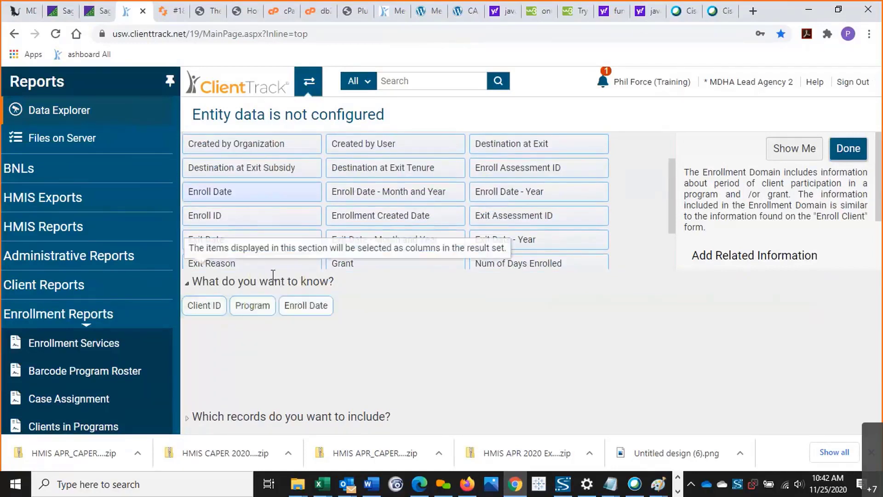
pyautogui.moveTo(262, 241); pyautogui.dragTo(331, 310)
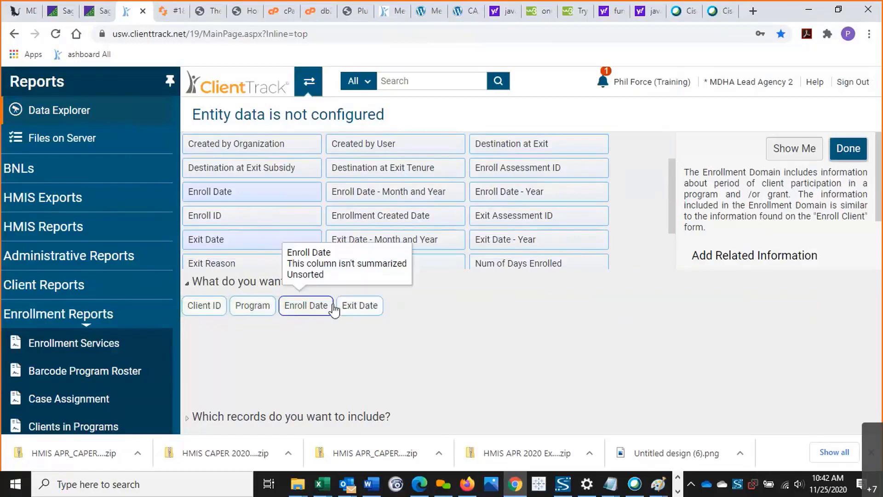
# Step: Add an Enroll Date <= 11/25/2020 filter to the included records
pyautogui.click(238, 417)
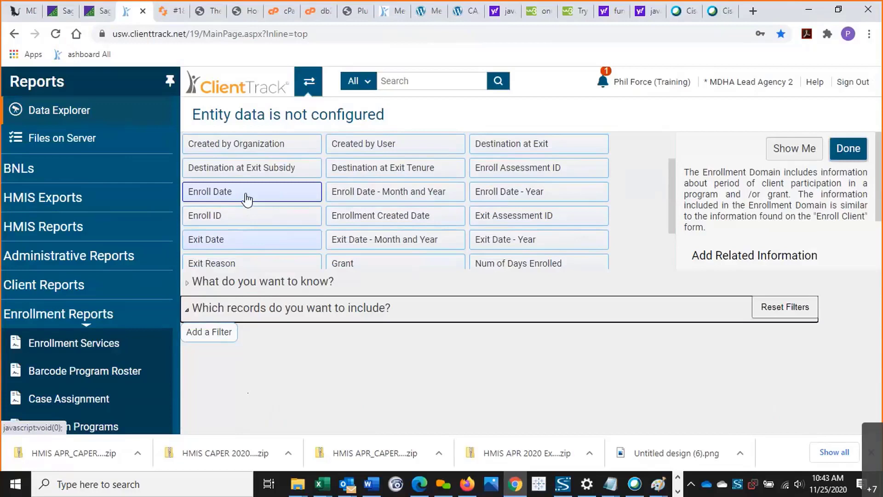
pyautogui.moveTo(247, 198); pyautogui.dragTo(212, 342)
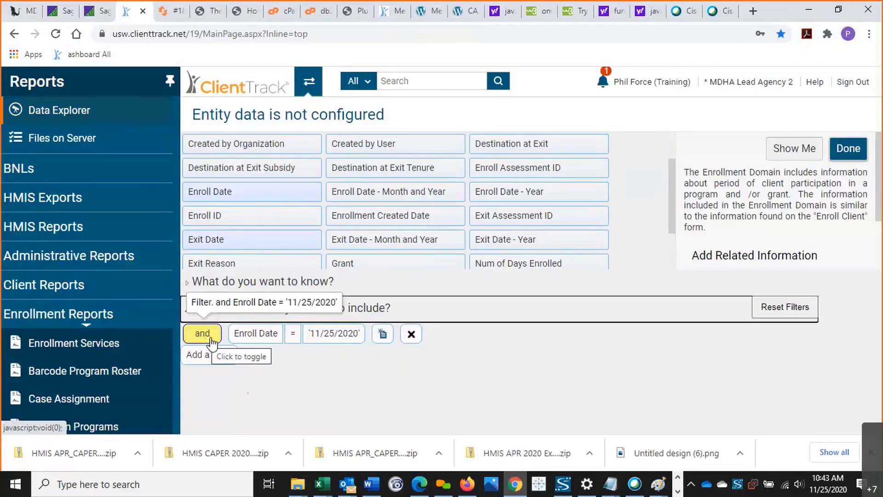
pyautogui.click(292, 337)
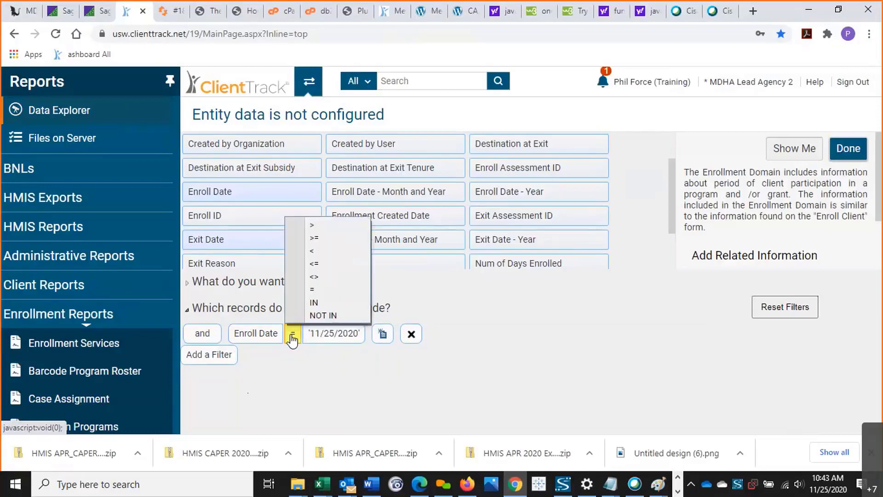
pyautogui.click(315, 264)
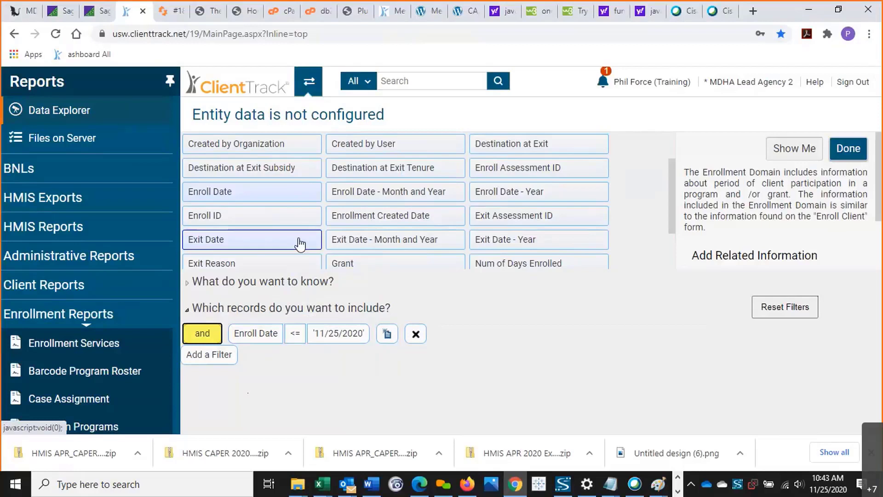
# Step: Add an Exit Date >= 11/25/2019 filter joined with 'and'
pyautogui.moveTo(282, 243); pyautogui.dragTo(202, 359)
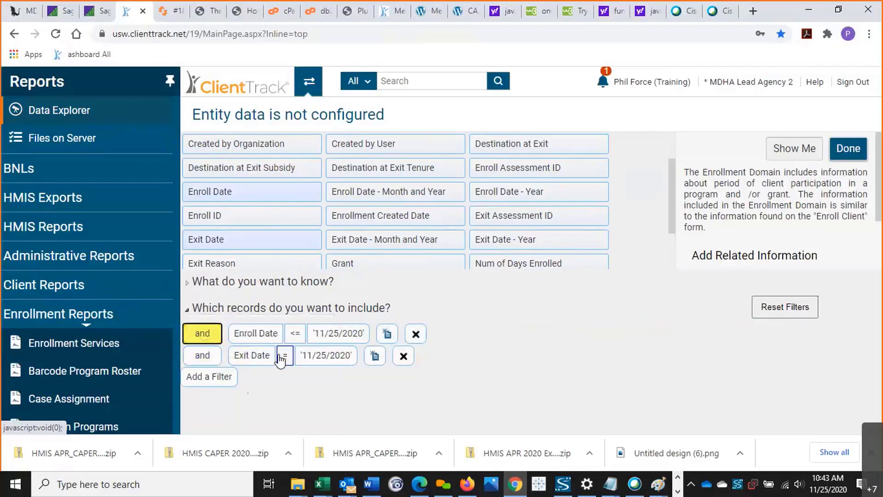
pyautogui.click(285, 361)
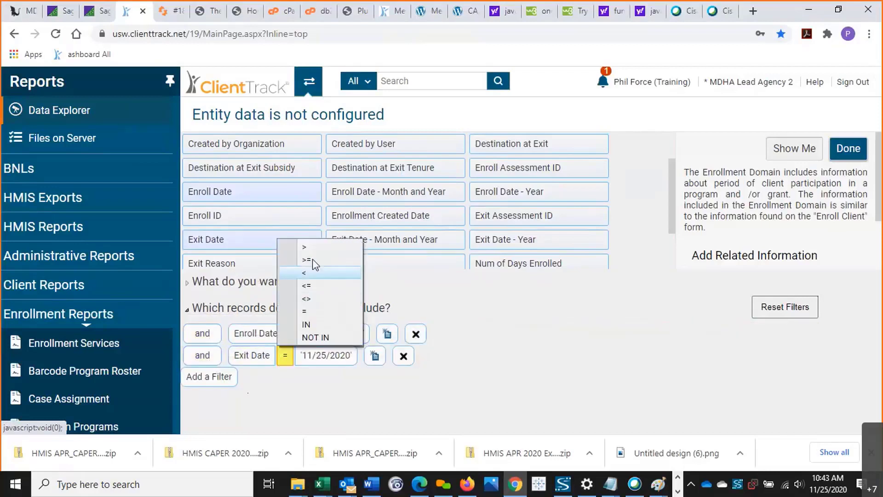
pyautogui.click(310, 302)
pyautogui.click(343, 357)
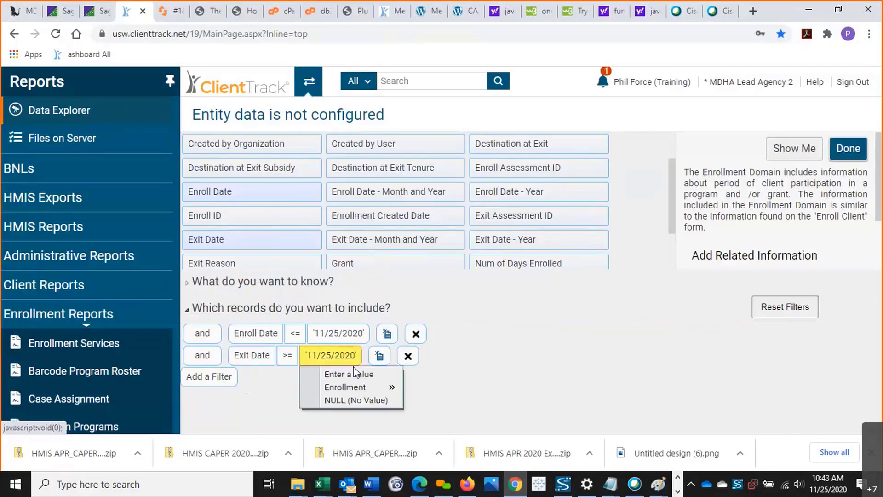
pyautogui.click(354, 375)
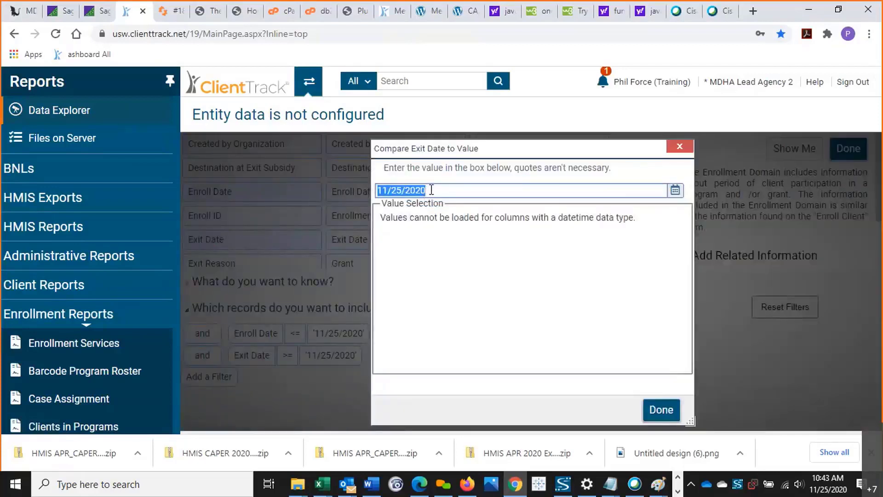
pyautogui.click(431, 189)
pyautogui.press('BackSpace')
pyautogui.press('BackSpace')
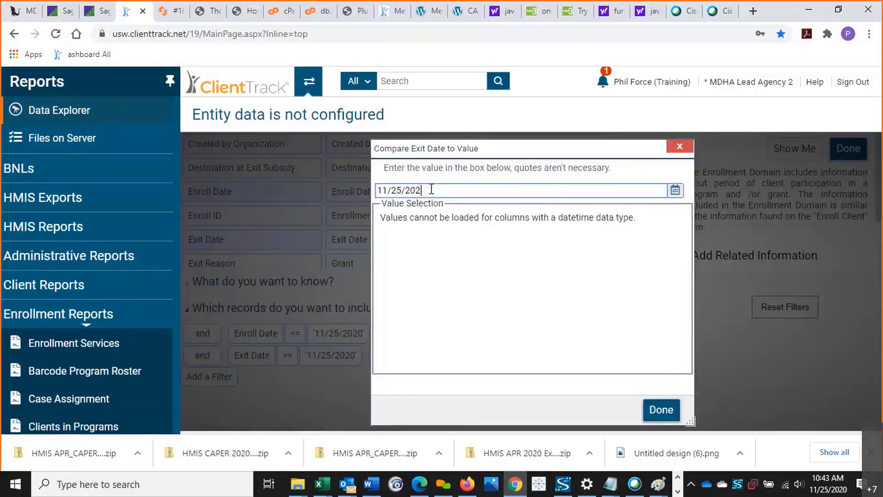
pyautogui.write('1')
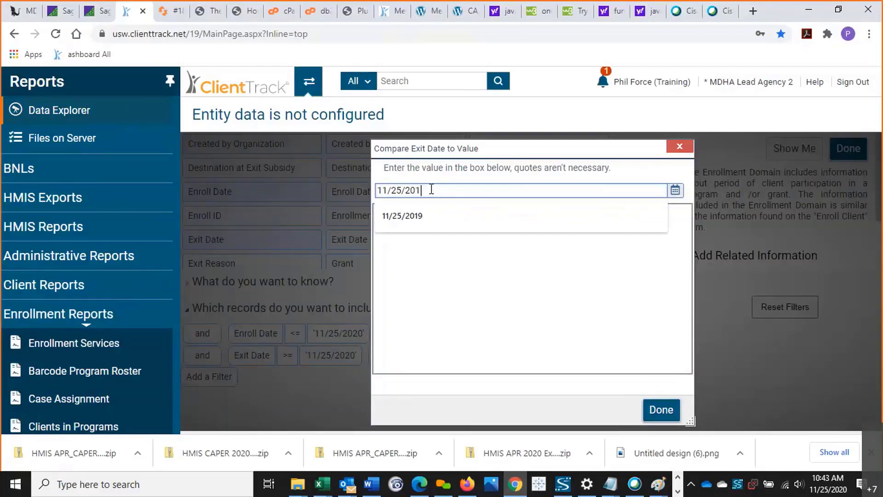
pyautogui.write('9')
pyautogui.click(660, 410)
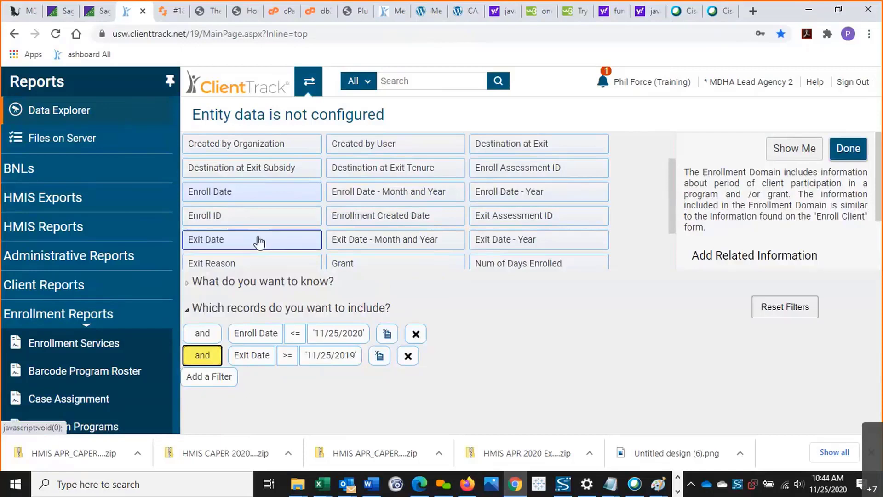
# Step: Add an 'or Exit Date = NULL' condition to keep enrollments with no exit date
pyautogui.moveTo(259, 242); pyautogui.dragTo(382, 357)
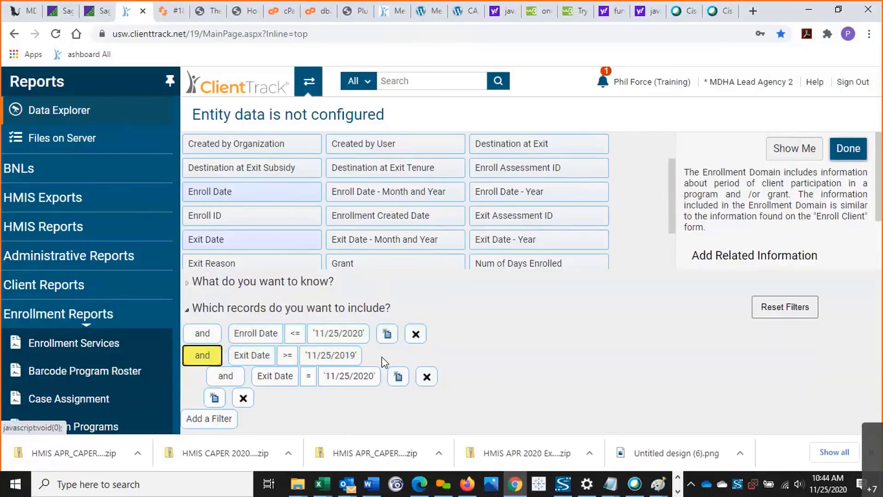
pyautogui.click(227, 376)
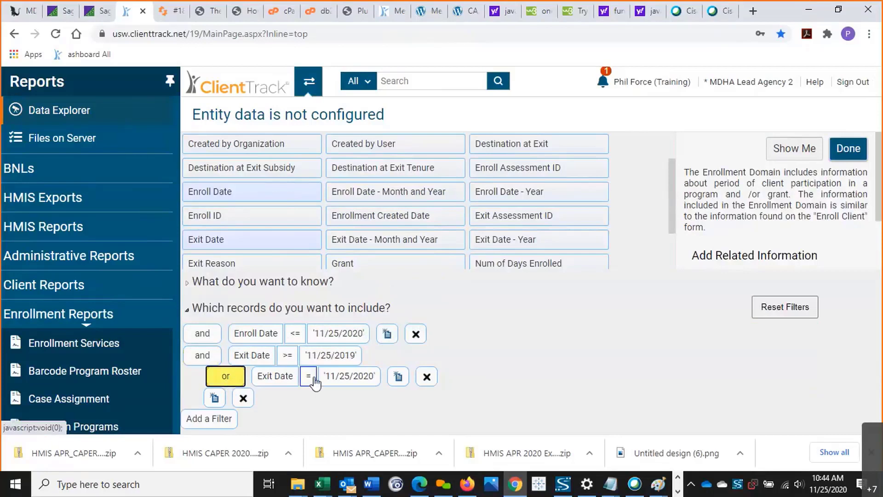
pyautogui.click(332, 383)
pyautogui.click(352, 421)
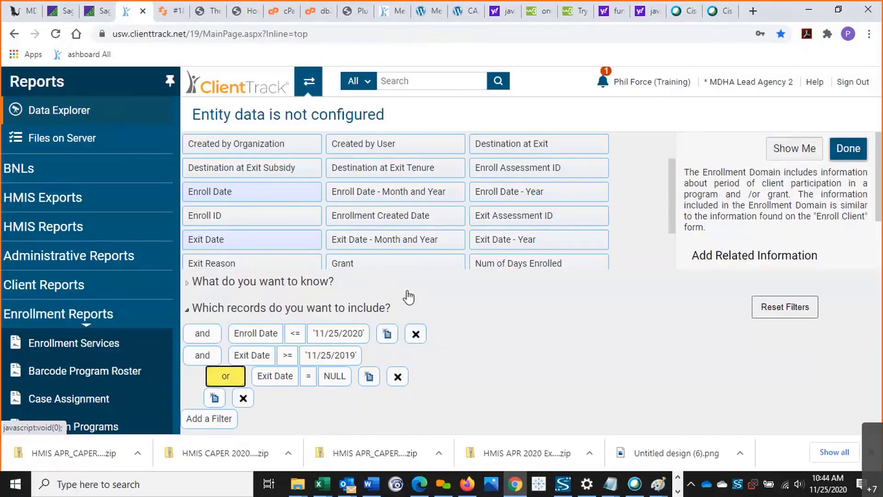
pyautogui.scroll(-3, 294, 211)
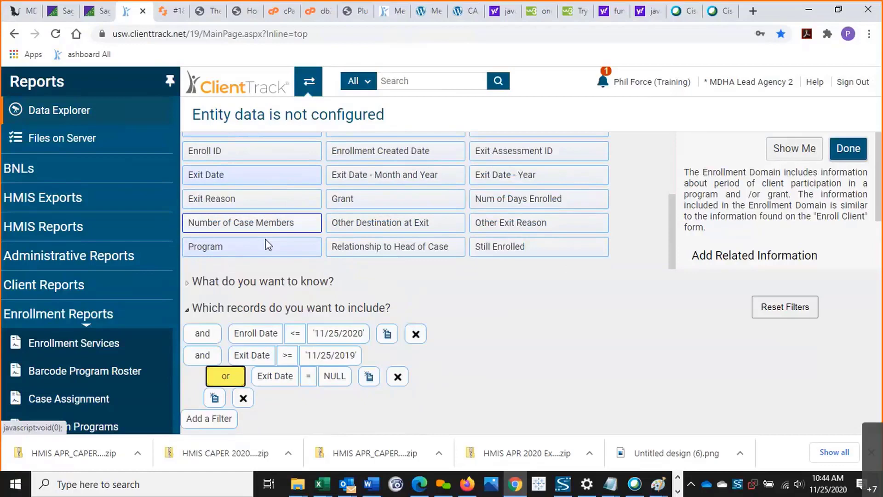
# Step: Filter Program to 'HMIS Training - Emergency Shelter (N/N)'
pyautogui.moveTo(233, 256); pyautogui.dragTo(206, 417)
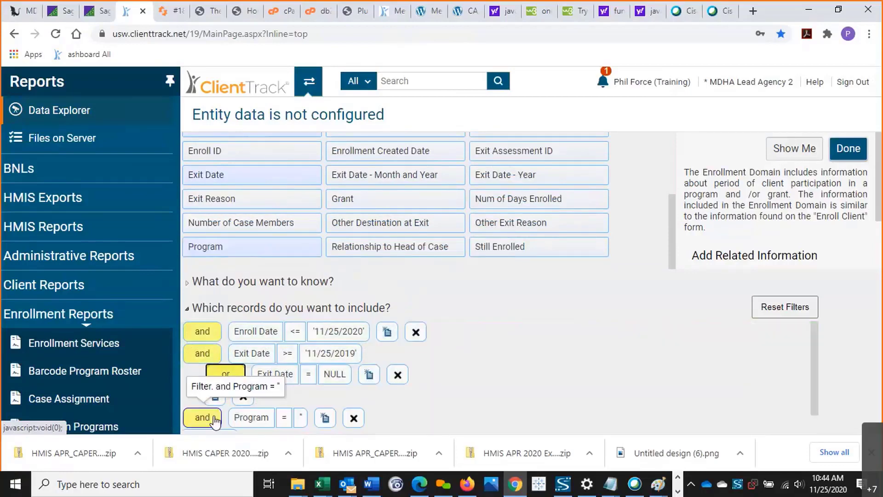
pyautogui.click(300, 418)
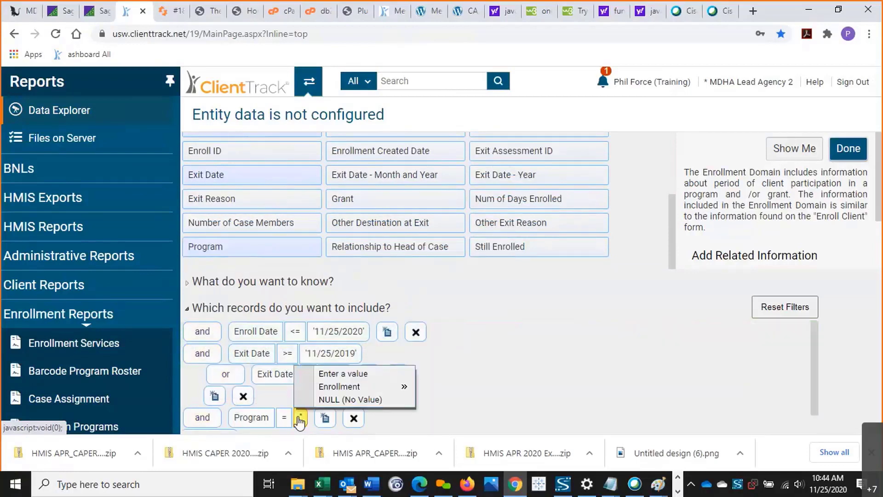
pyautogui.click(330, 373)
pyautogui.scroll(-20, 460, 276)
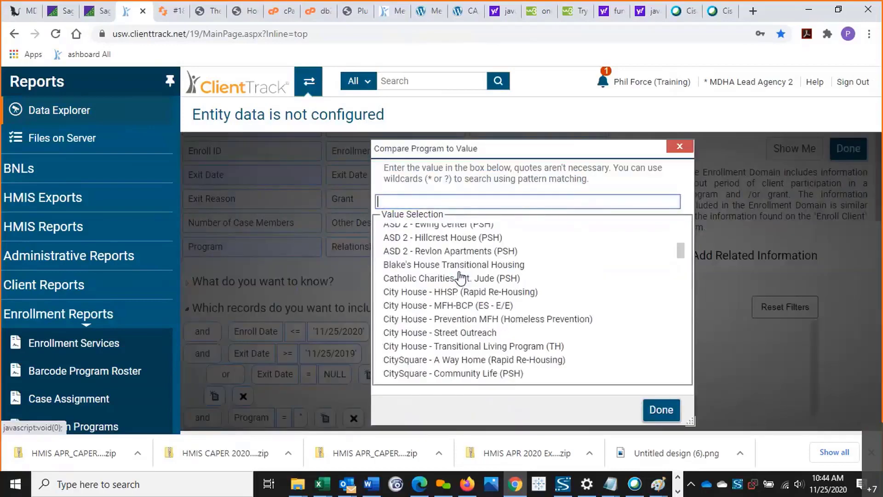
pyautogui.scroll(-3, 460, 276)
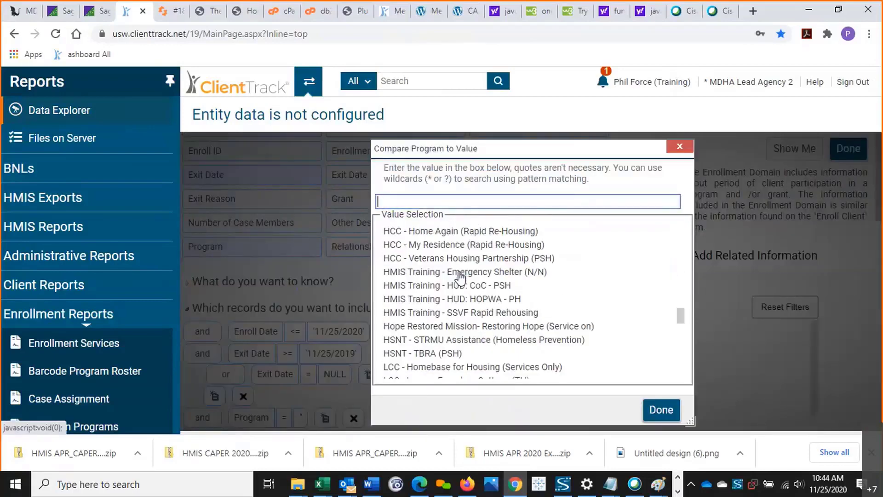
pyautogui.click(386, 276)
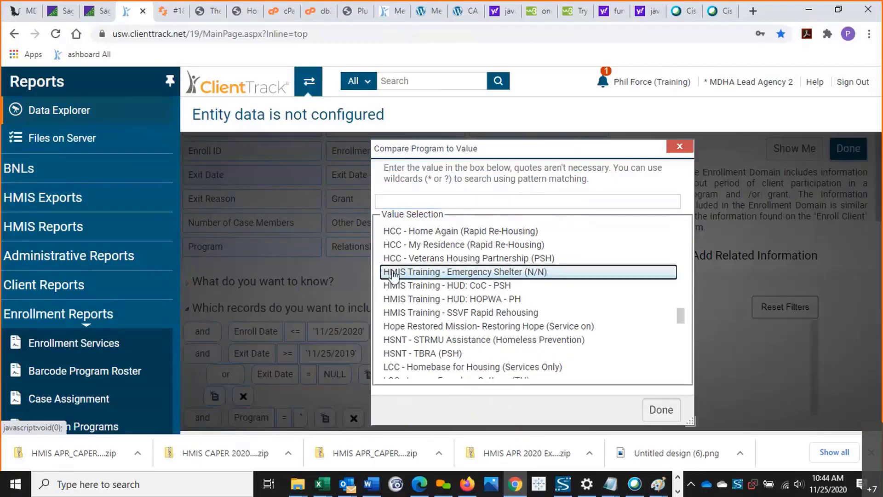
pyautogui.click(655, 410)
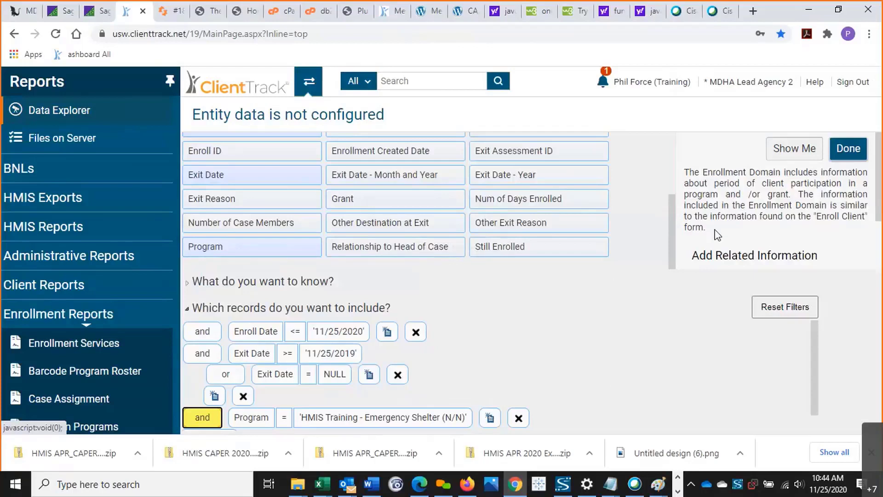
# Step: Join the related Clients data and expand the 'What do you want to know?' column list
pyautogui.scroll(-2, 716, 236)
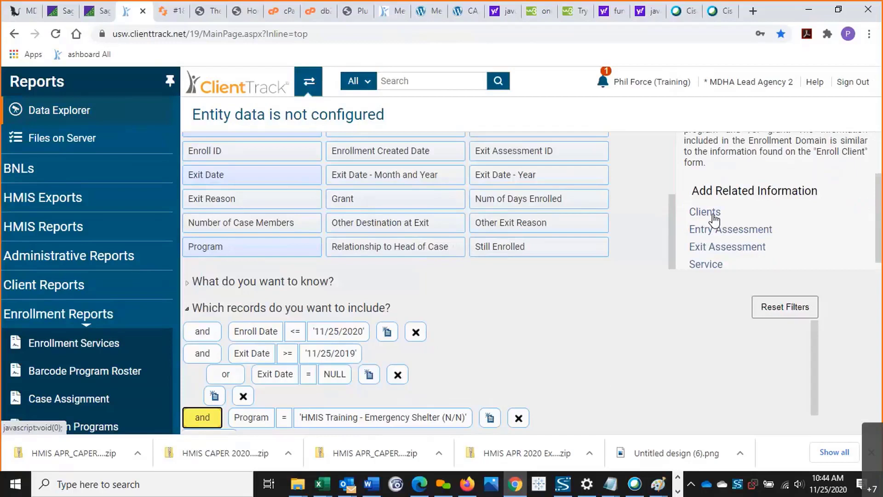
pyautogui.scroll(3, 502, 230)
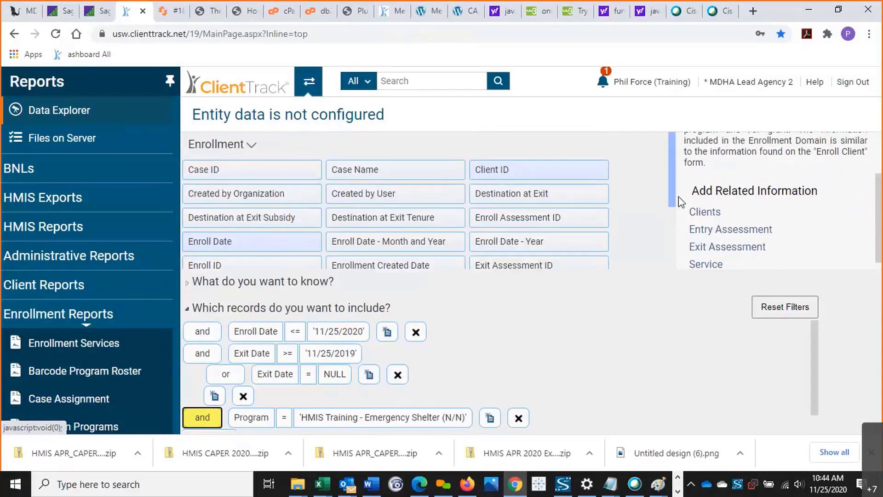
pyautogui.click(705, 212)
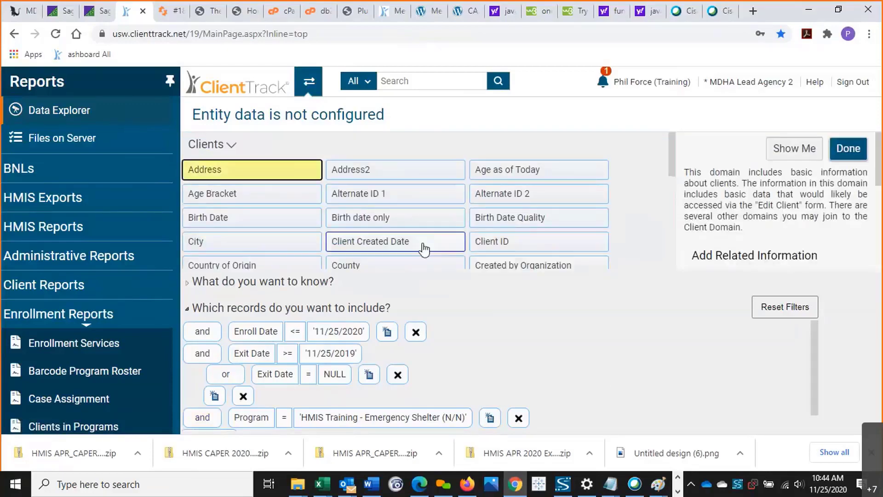
pyautogui.click(302, 283)
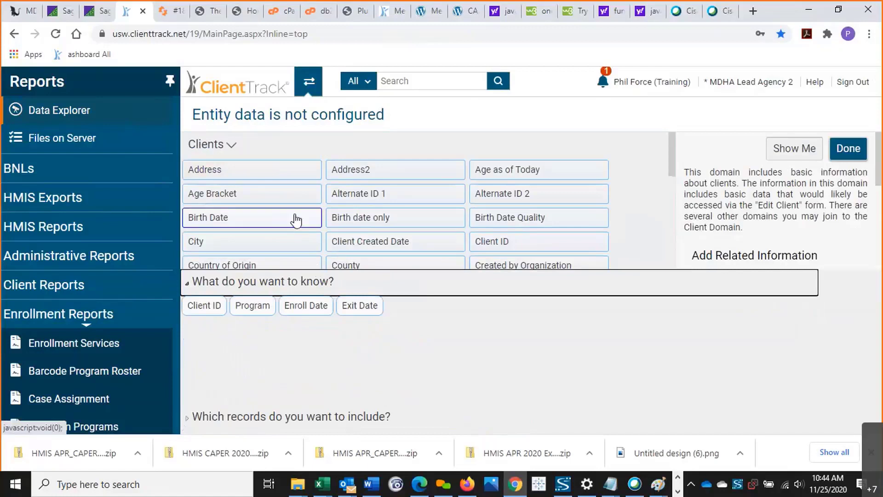
# Step: Add client Birth Date, Gender and Race as output columns
pyautogui.moveTo(296, 221); pyautogui.dragTo(379, 304)
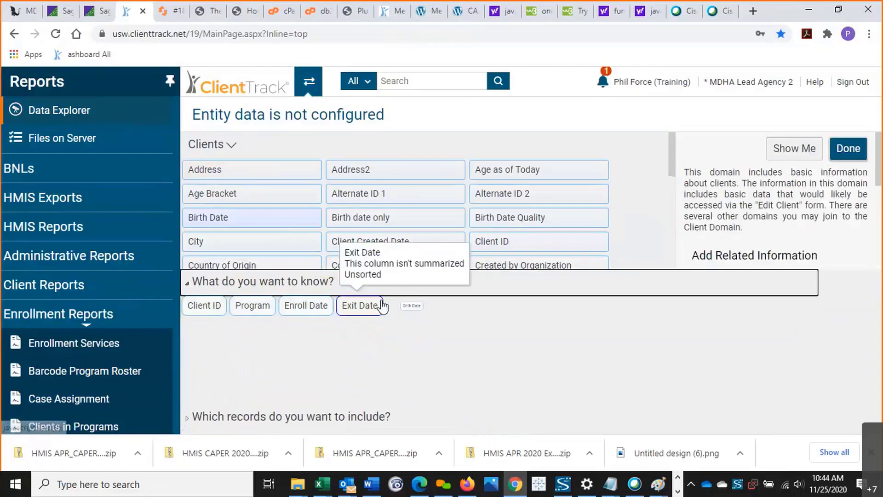
pyautogui.scroll(-1, 399, 216)
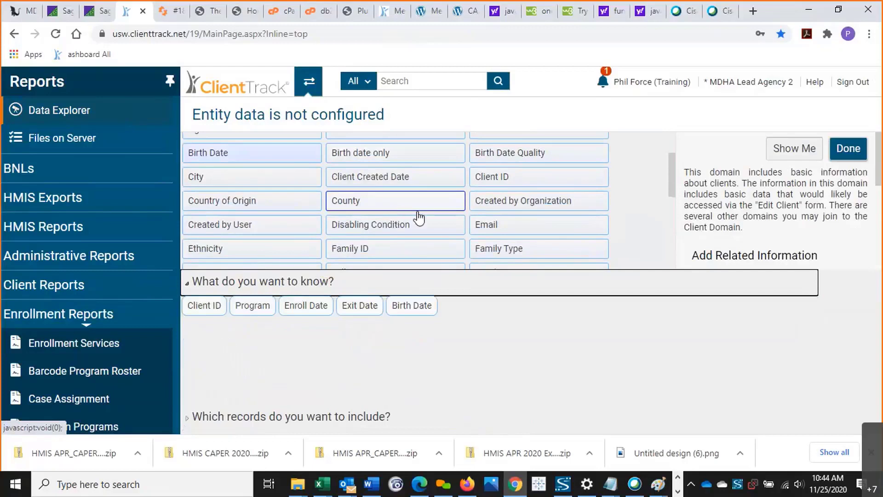
pyautogui.scroll(-3, 418, 216)
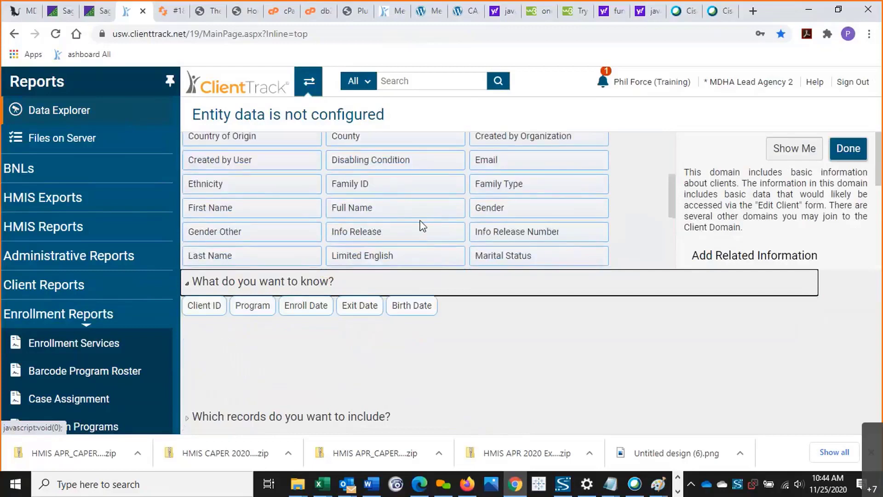
pyautogui.moveTo(493, 216); pyautogui.dragTo(437, 315)
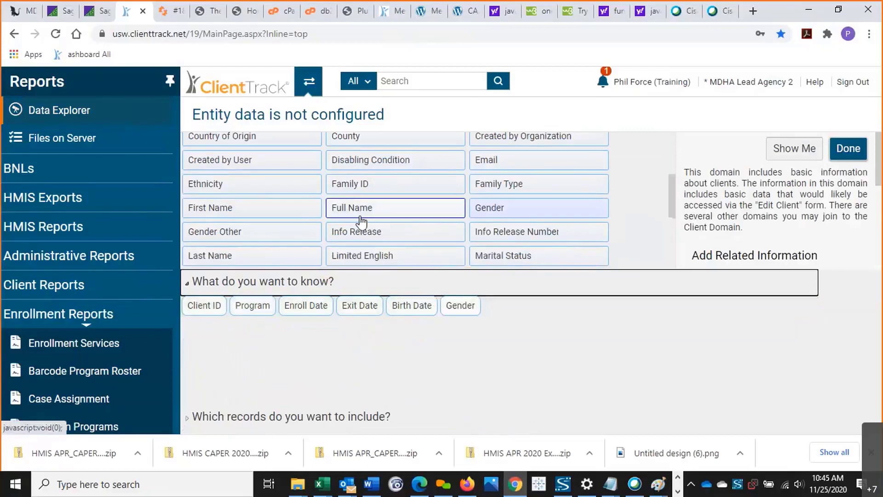
pyautogui.scroll(-3, 361, 221)
pyautogui.moveTo(364, 241); pyautogui.dragTo(479, 308)
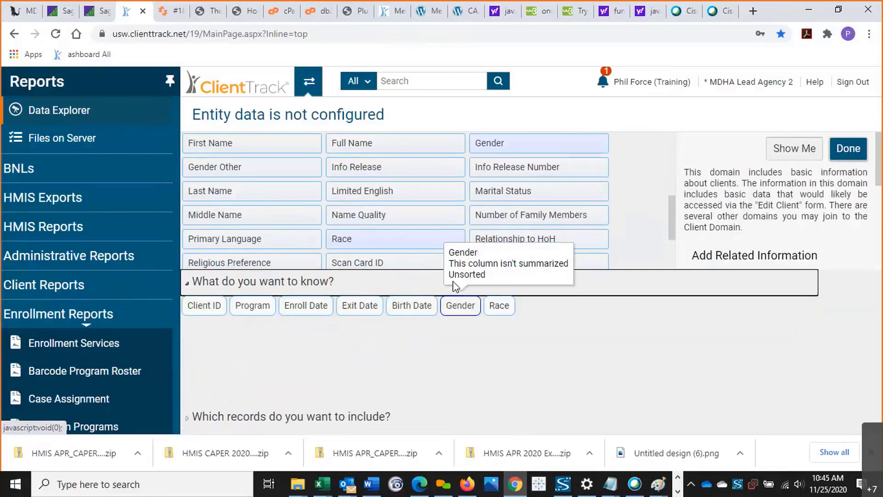
# Step: Insert First Name and Last Name as columns right after Client ID
pyautogui.scroll(3, 399, 241)
pyautogui.scroll(-3, 399, 243)
pyautogui.scroll(3, 399, 242)
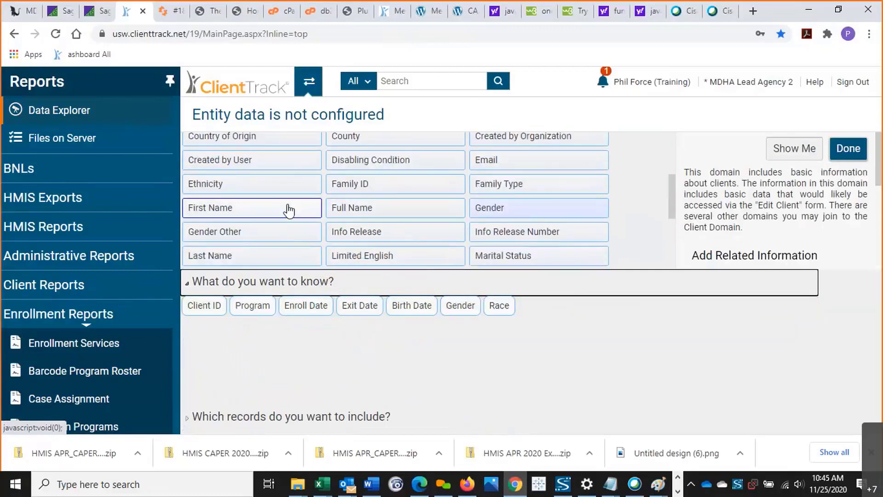
pyautogui.moveTo(289, 210); pyautogui.dragTo(228, 304)
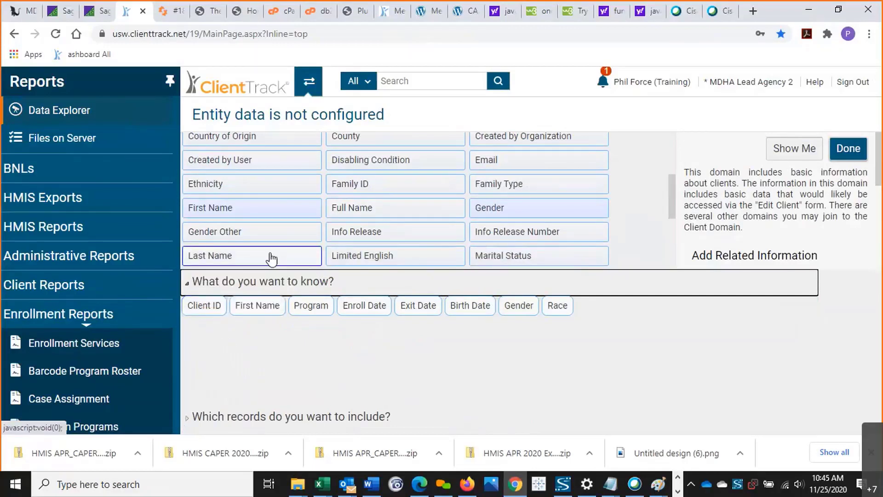
pyautogui.moveTo(271, 258); pyautogui.dragTo(294, 306)
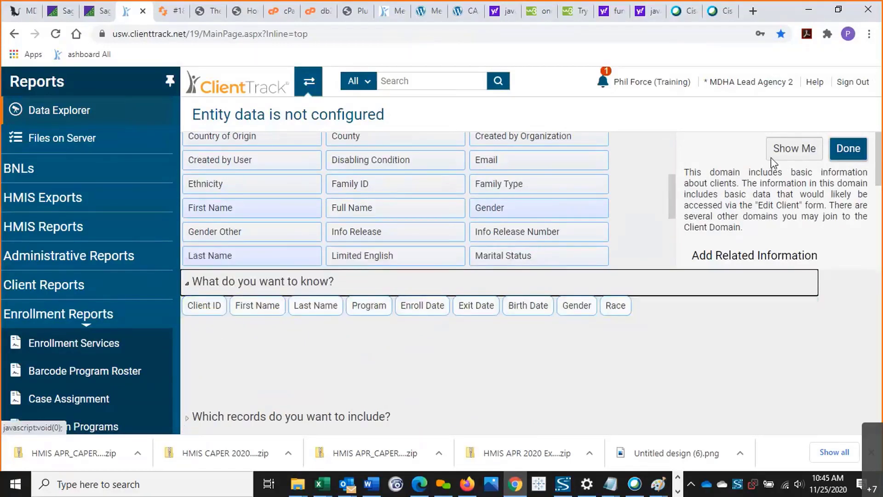
# Step: Run the nine-column Enrollment question with Show Me
pyautogui.click(785, 150)
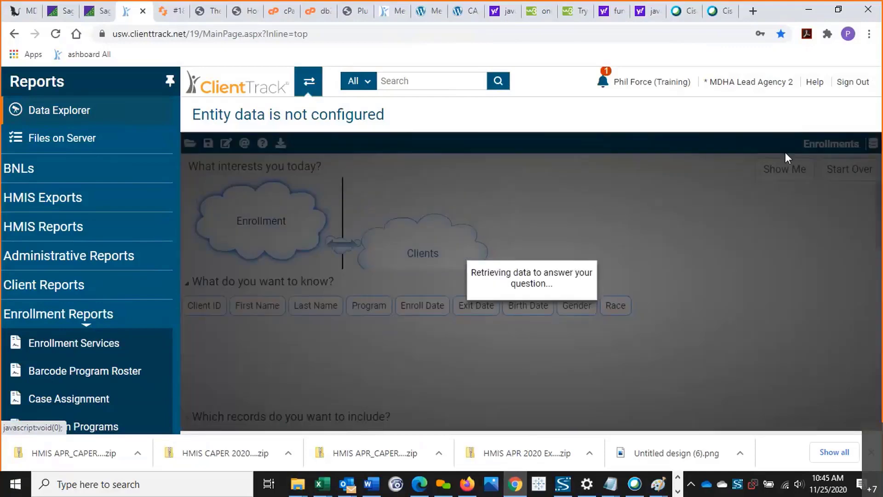